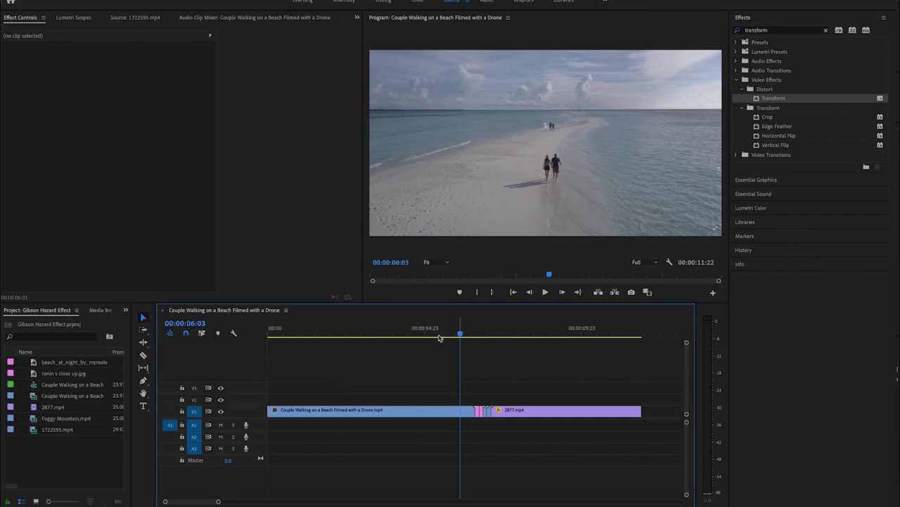
Step: Preview the beach drone, street and short image clips by scrubbing the timeline
left_click(588, 337)
left_click_drag(574, 337, 434, 337)
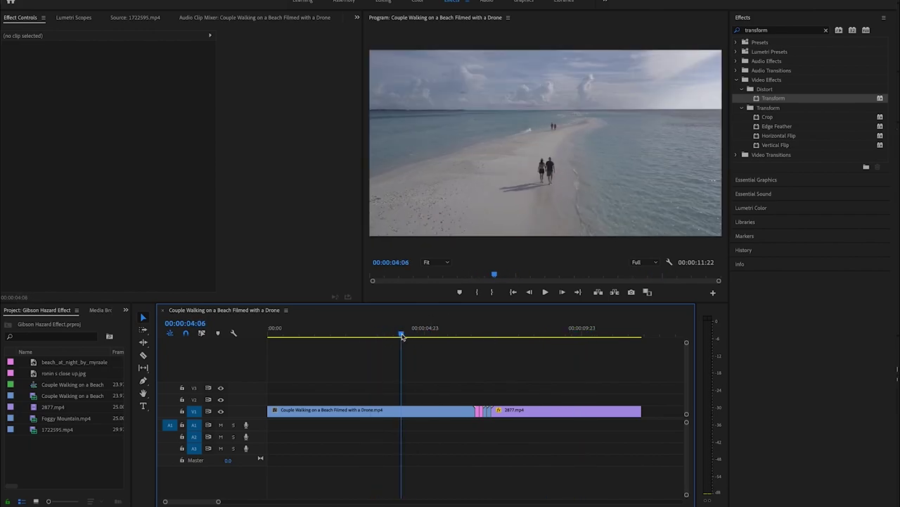
left_click_drag(435, 338, 420, 338)
left_click(560, 337)
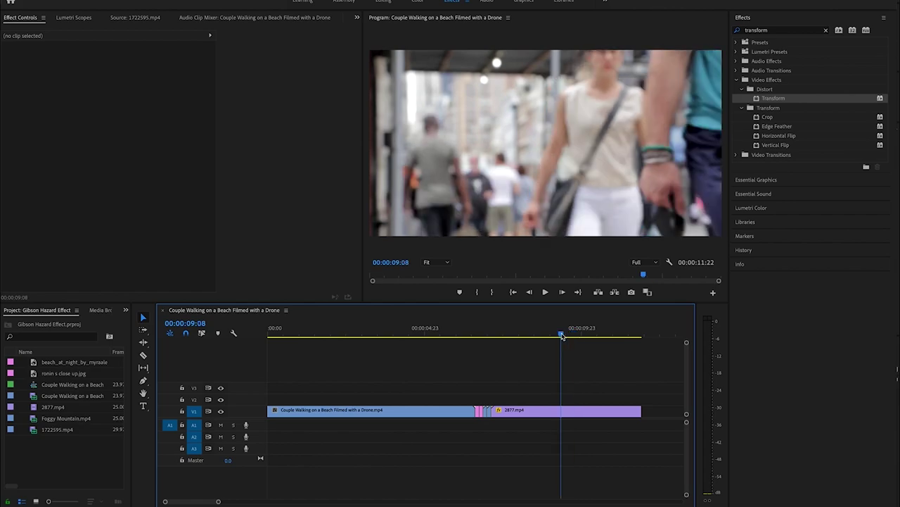
left_click(476, 337)
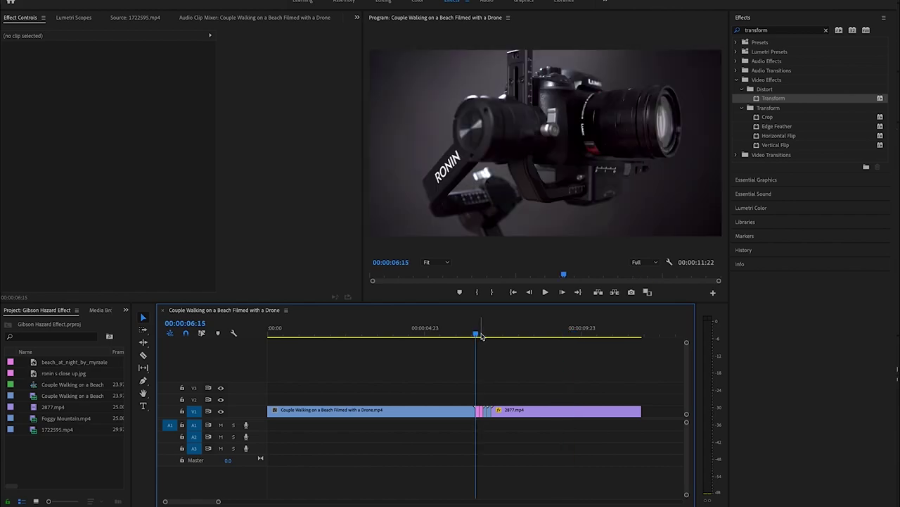
left_click(481, 335)
left_click_drag(481, 336, 488, 336)
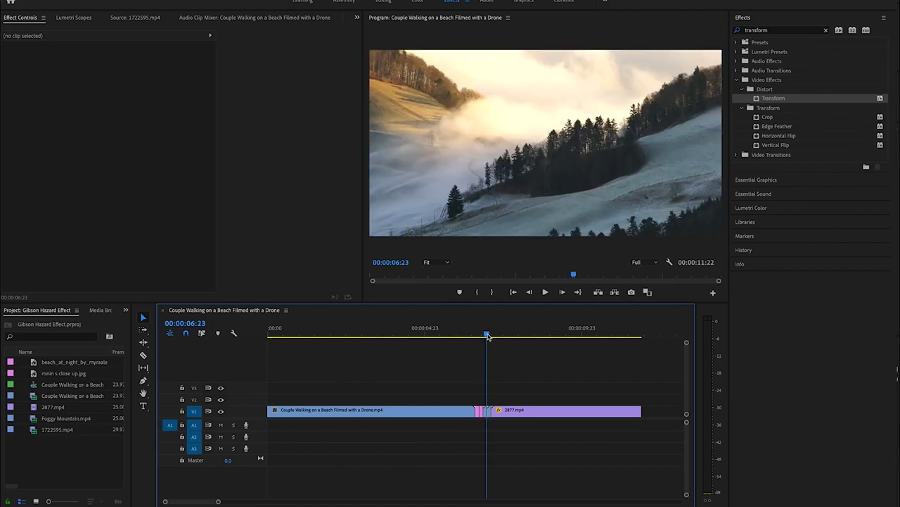
left_click_drag(488, 336, 491, 337)
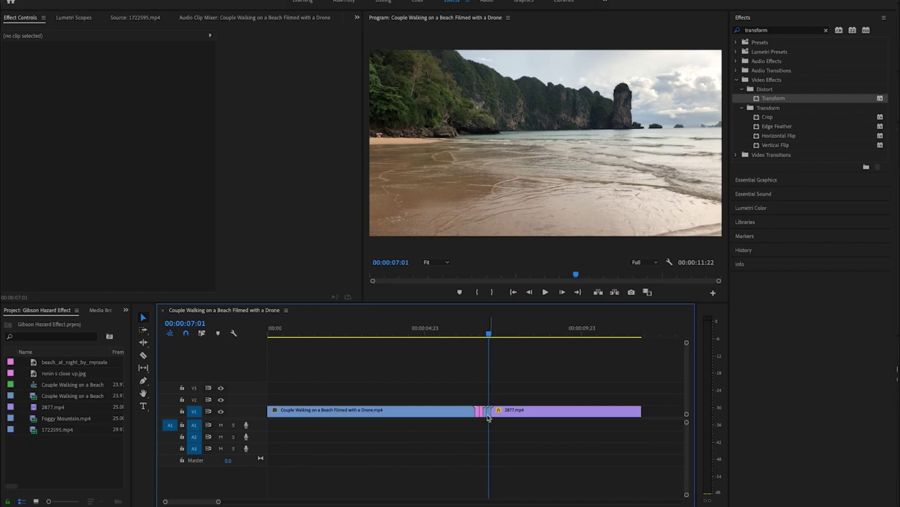
Step: Zoom the timeline in, park on the ronin clip's first frame and select it
left_click_drag(218, 501, 195, 501)
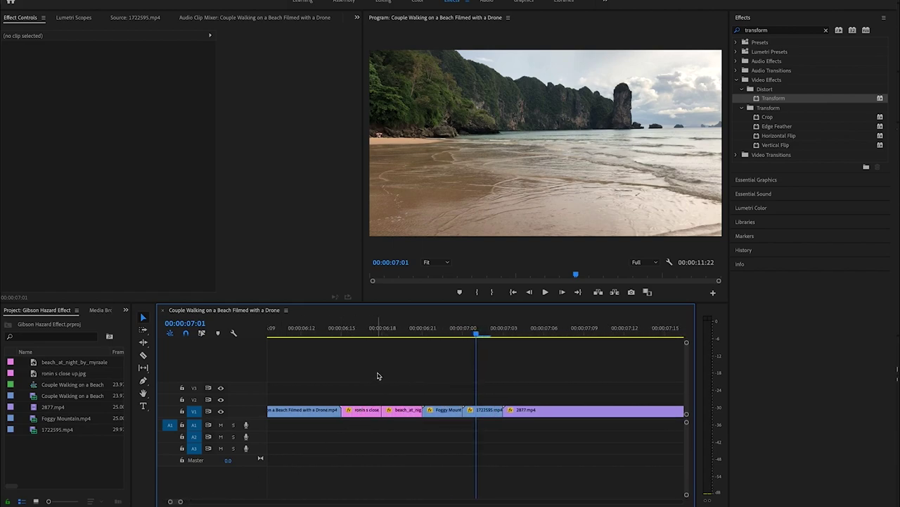
scroll(378, 377, "up", 2)
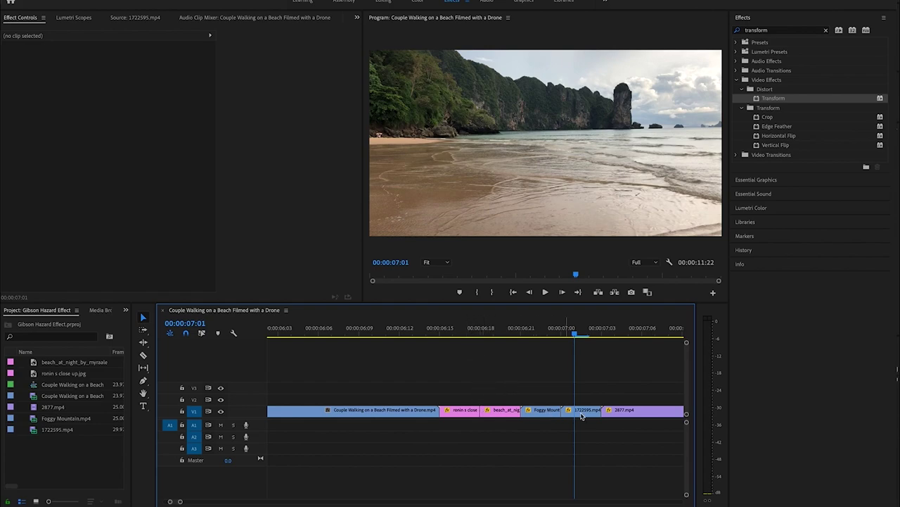
mouse_move(552, 339)
left_mouse_down()
mouse_move(471, 336)
mouse_move(483, 337)
left_mouse_up()
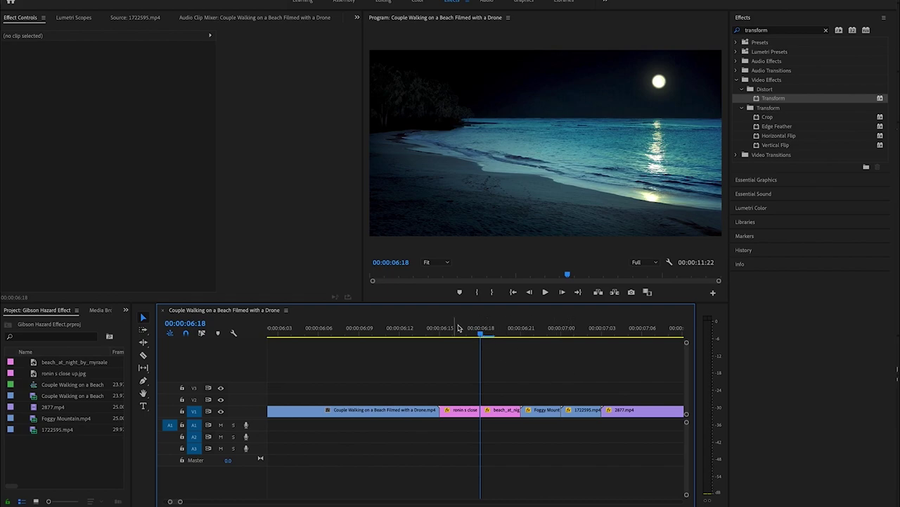
left_click_drag(464, 337, 443, 337)
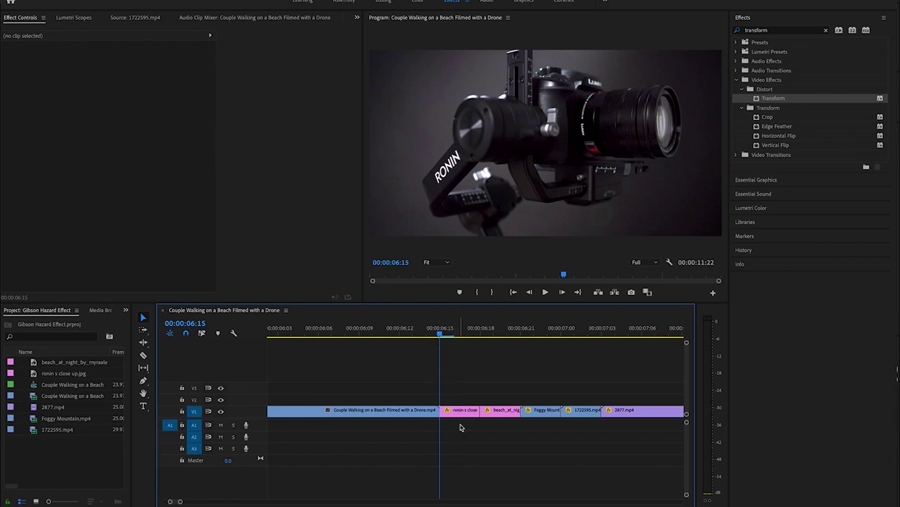
left_click(461, 411)
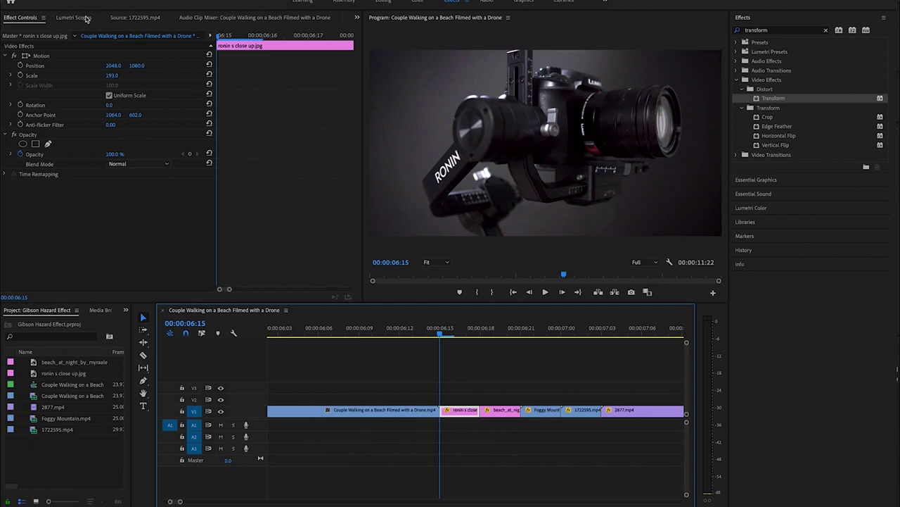
Step: Keyframe the ronin close-up's Scale from 193 at its start to 400 at its end
left_click(21, 78)
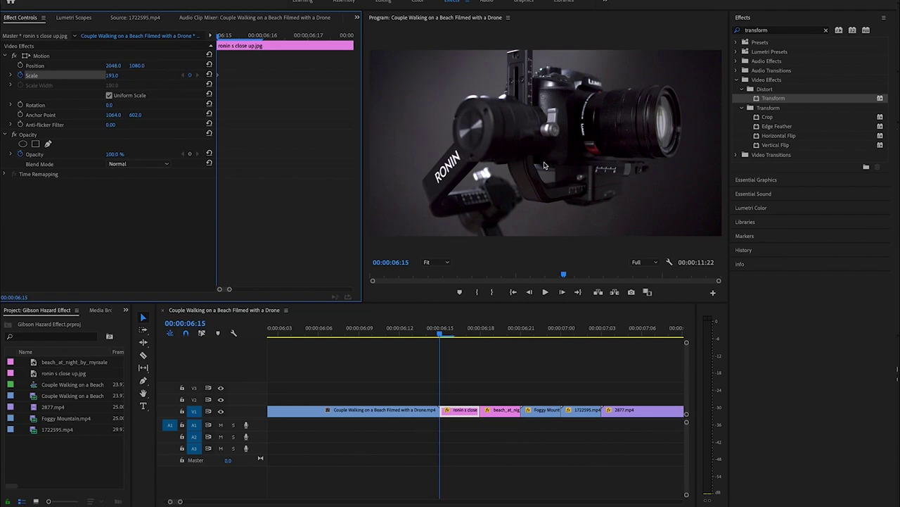
left_click_drag(443, 335, 478, 340)
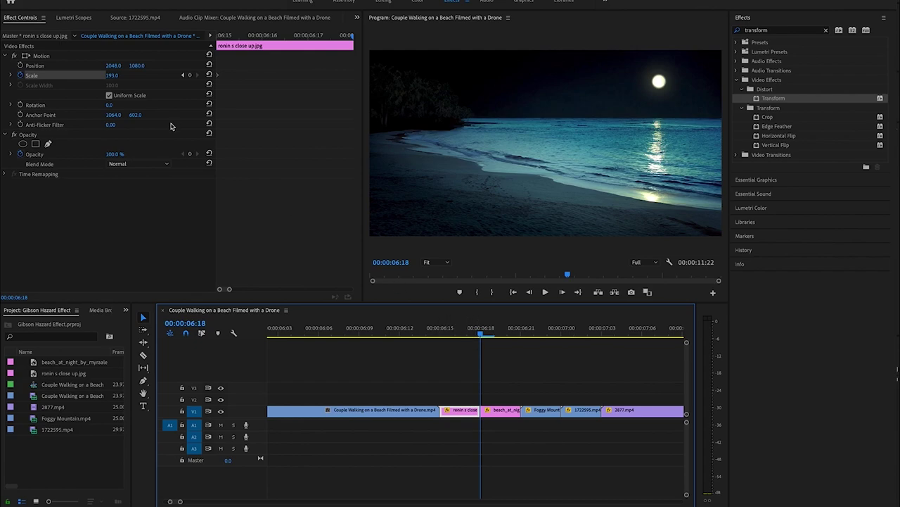
left_click(114, 75)
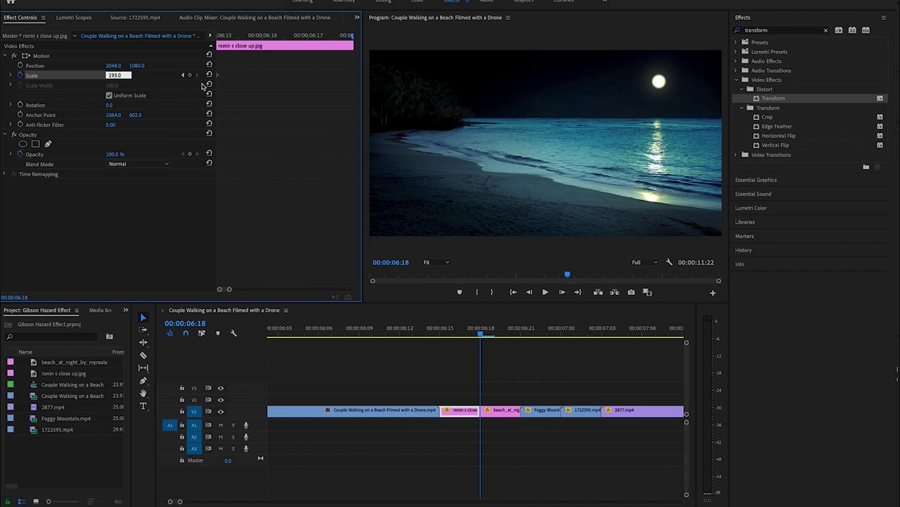
type("400")
key("Return")
left_click(483, 337)
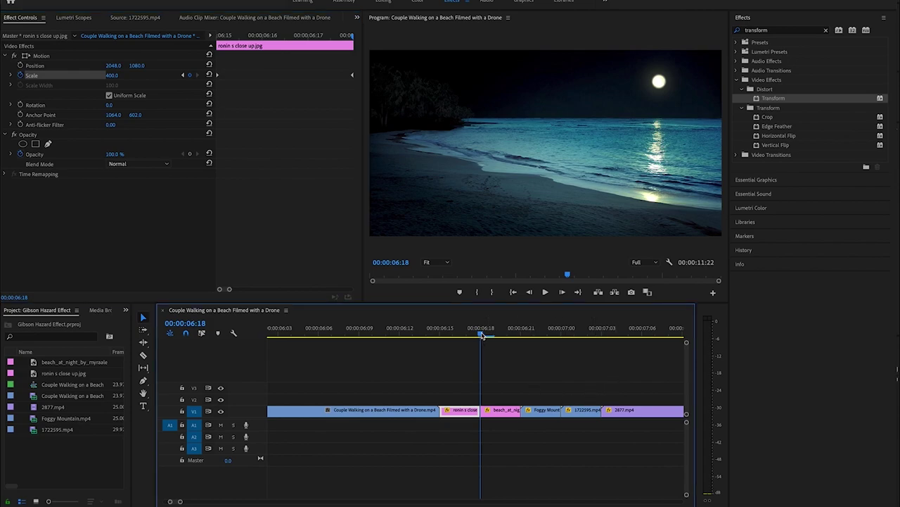
Step: Keyframe the moonlit beach_at_night clip's Scale to end at 700
left_click(504, 414)
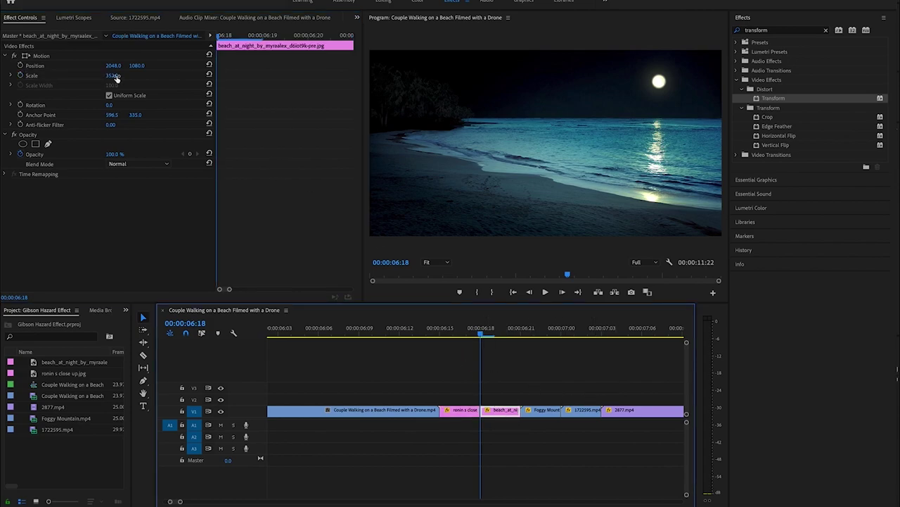
left_click(20, 75)
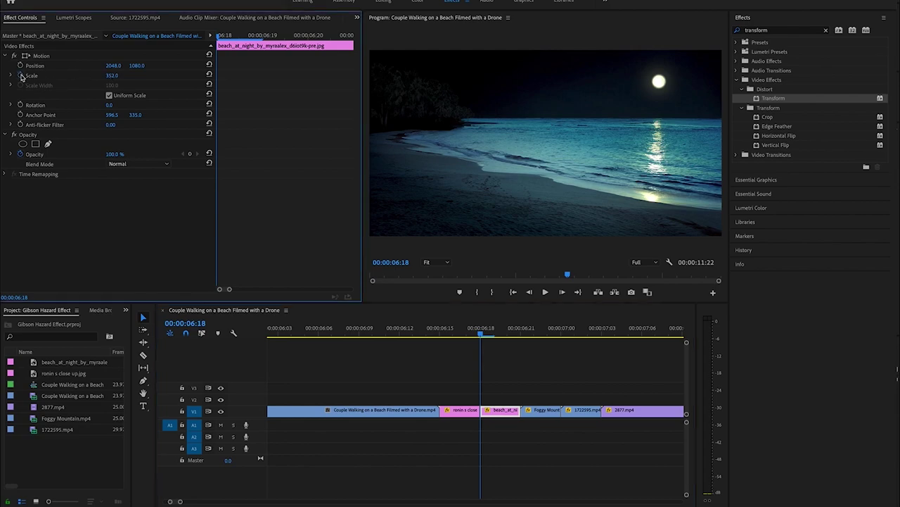
left_click_drag(482, 337, 521, 338)
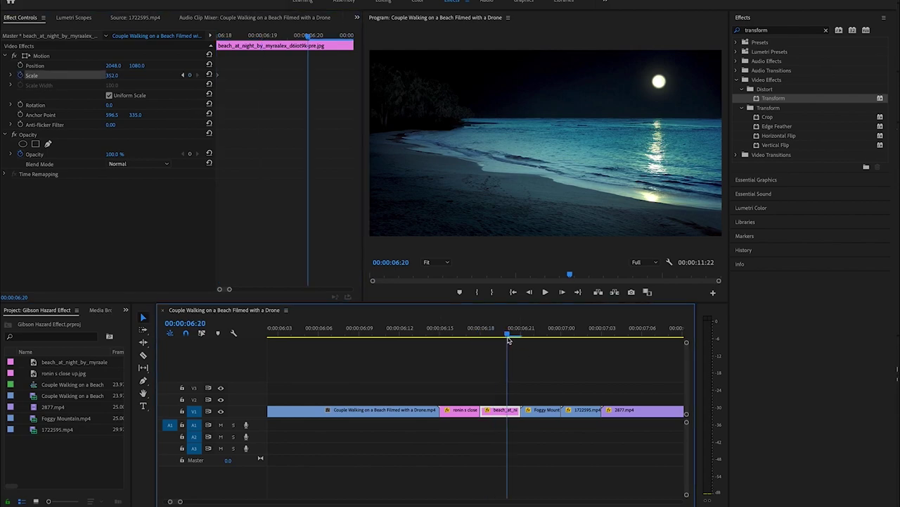
left_click(113, 75)
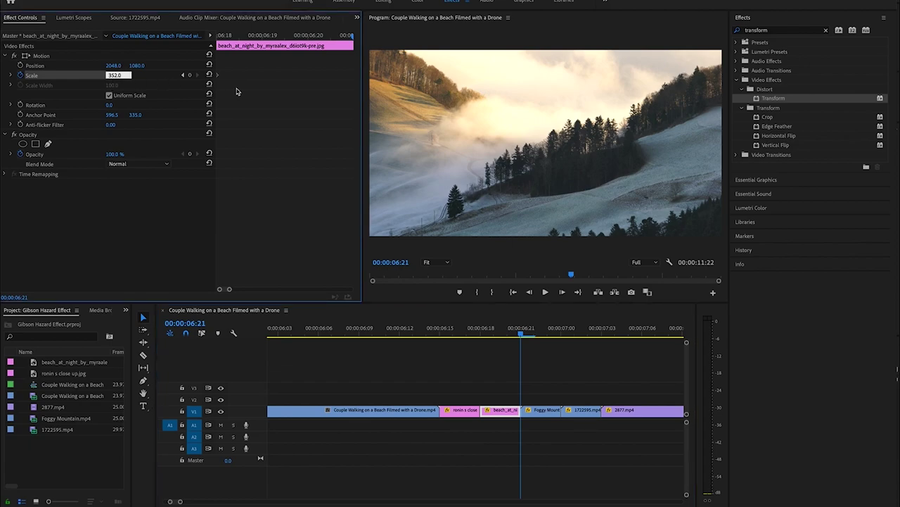
type("700")
key("Return")
Step: Keyframe the Foggy Mountain clip's Scale to end at 226
left_click(543, 411)
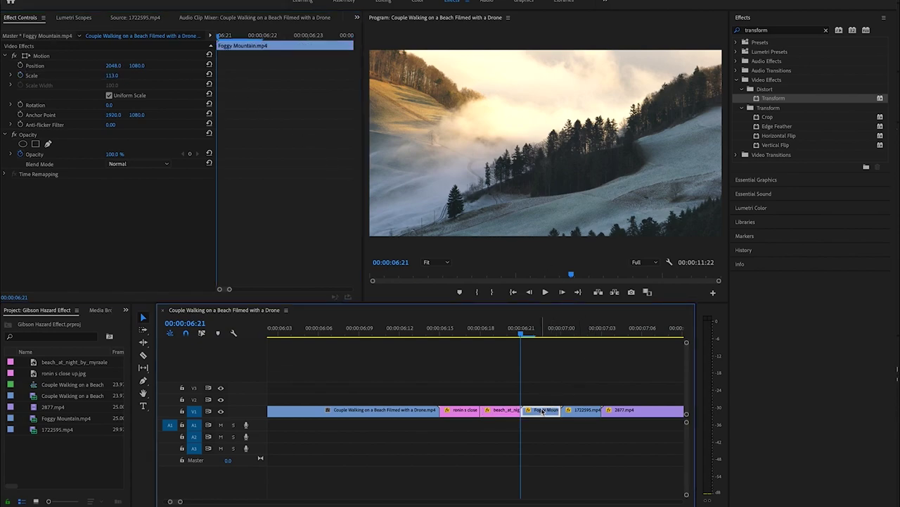
left_click(533, 337)
left_click(30, 75)
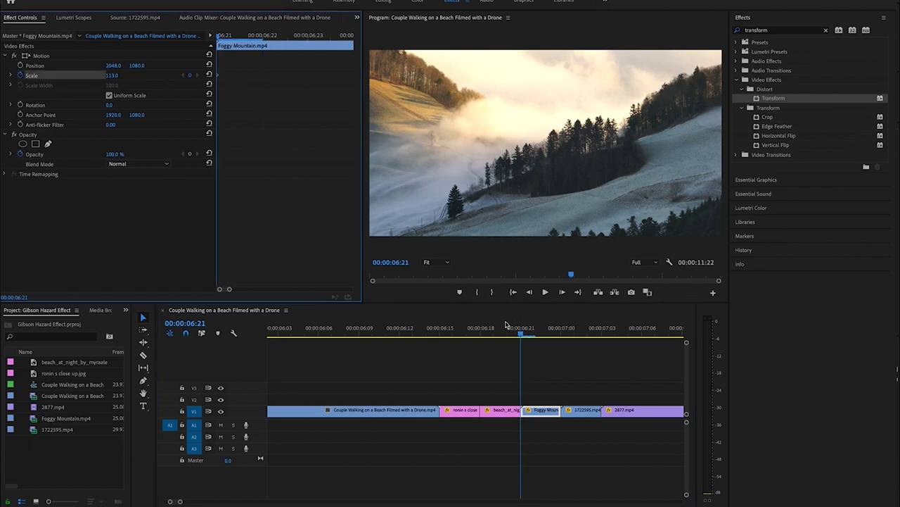
left_click_drag(547, 335, 562, 340)
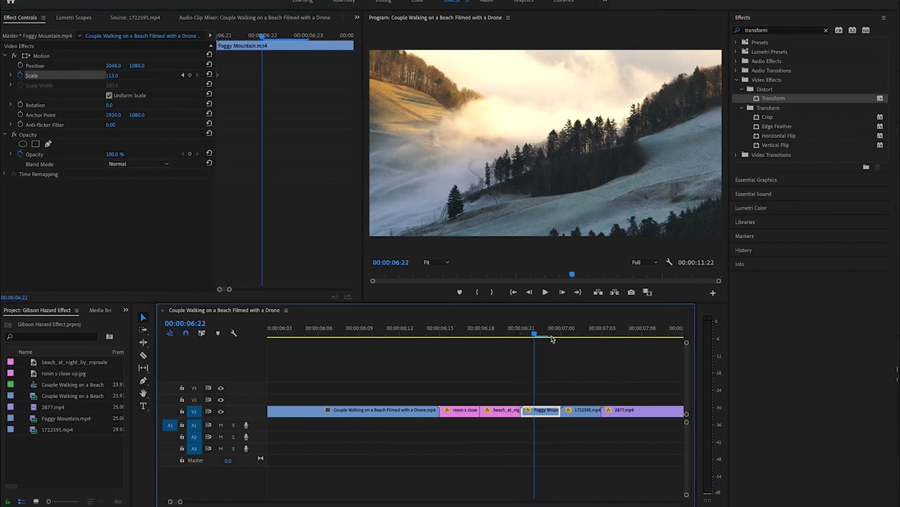
left_click(114, 75)
type("226")
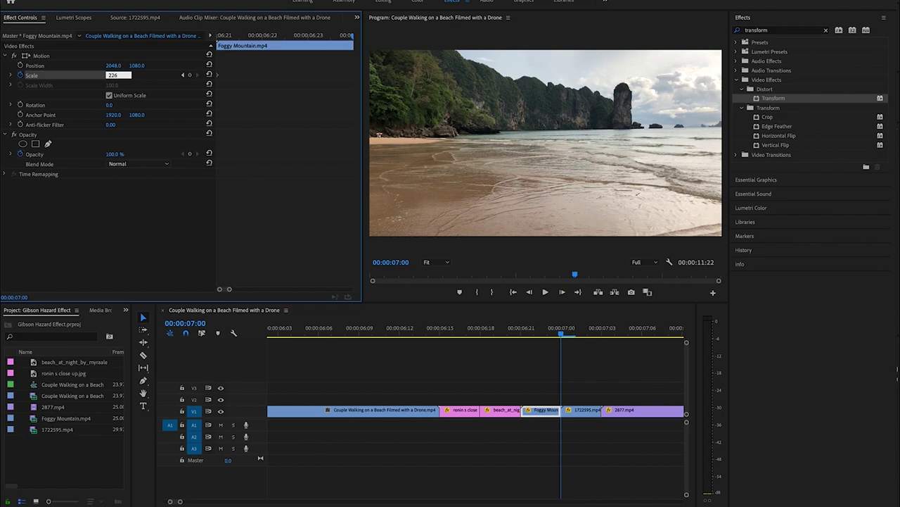
key("Return")
Step: Keyframe the 1722595.mp4 clip's Scale from 217 up to 450 at its last frame
left_click(575, 408)
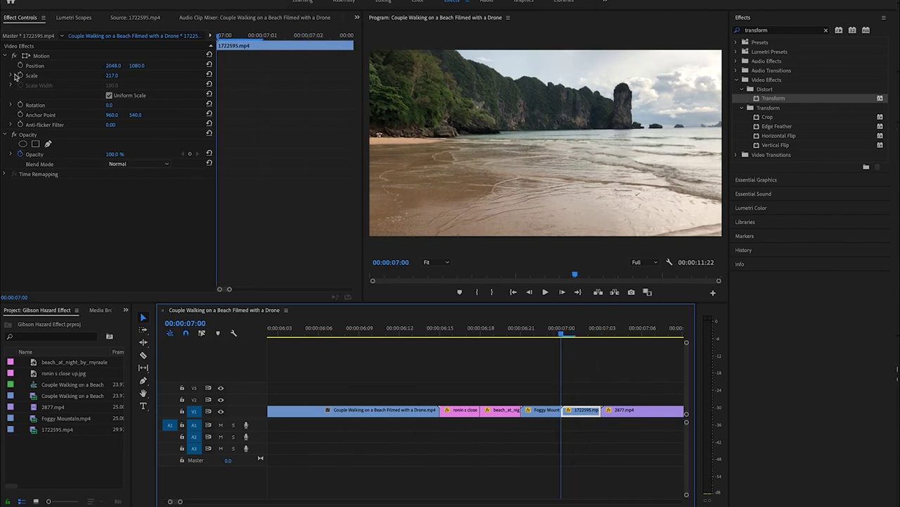
left_click(20, 75)
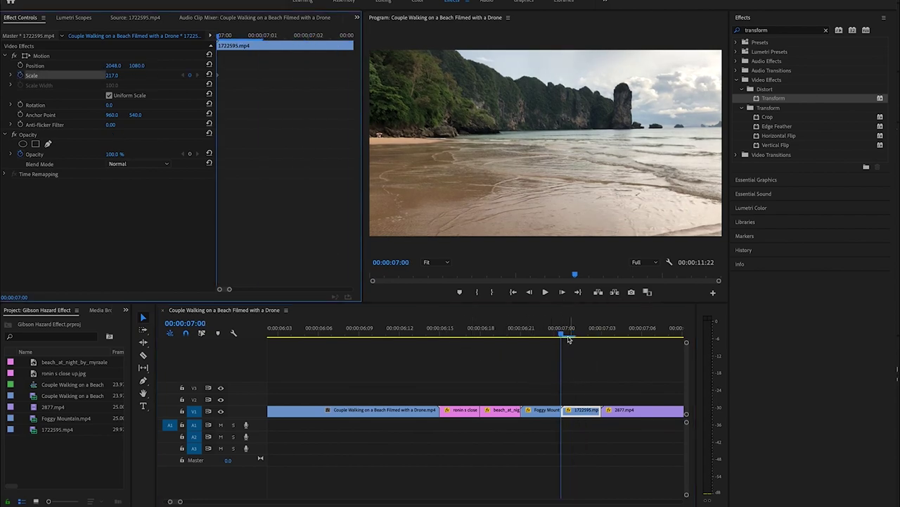
left_click(603, 339)
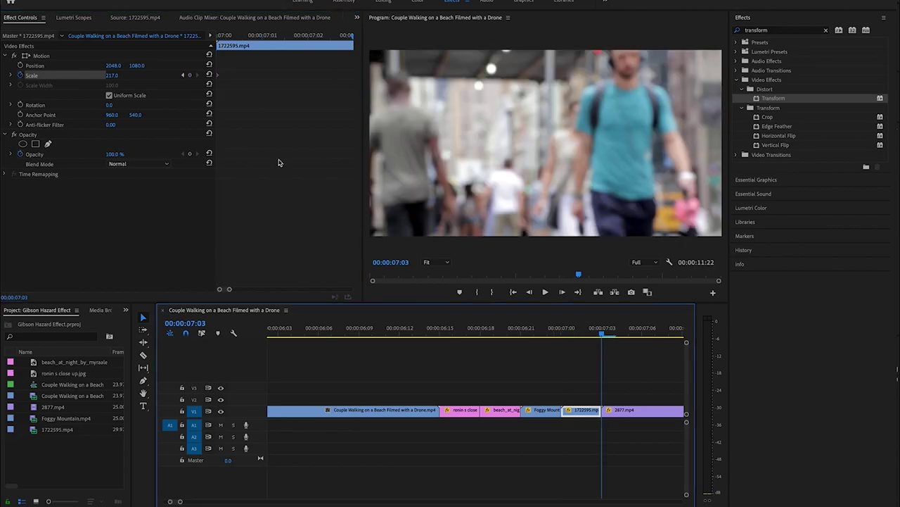
left_click(113, 75)
type("450")
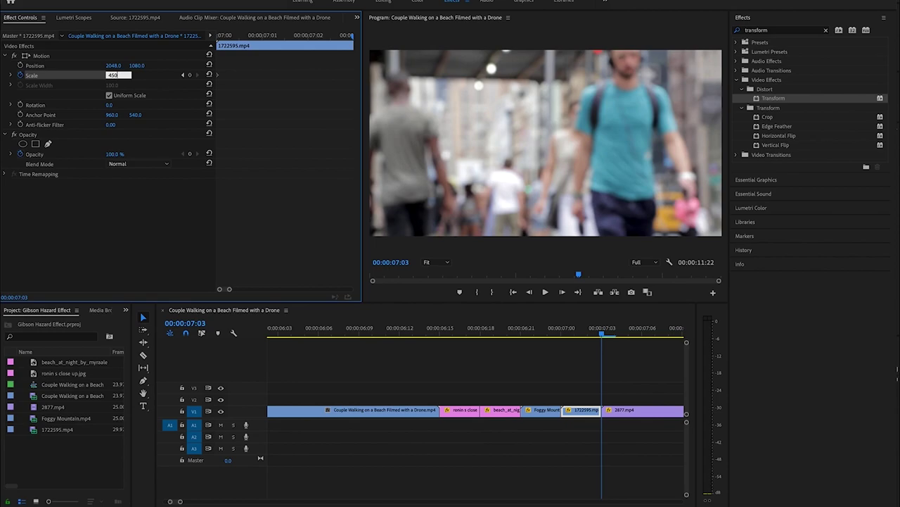
key("Return")
left_click(444, 334)
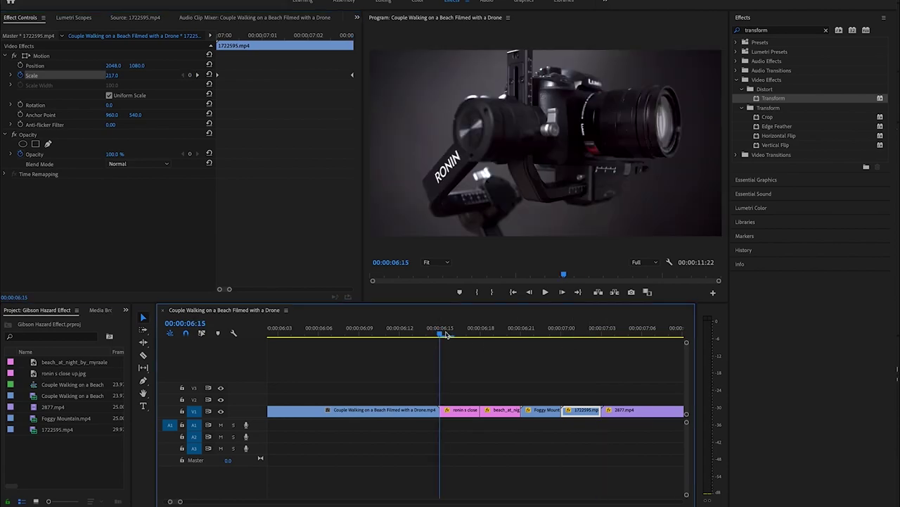
mouse_move(451, 334)
left_mouse_down()
mouse_move(601, 341)
mouse_move(444, 332)
mouse_move(494, 345)
mouse_move(610, 348)
mouse_move(426, 352)
mouse_move(624, 356)
mouse_move(390, 360)
mouse_move(651, 365)
mouse_move(427, 364)
mouse_move(629, 362)
mouse_move(454, 370)
mouse_move(605, 371)
mouse_move(421, 375)
left_mouse_up()
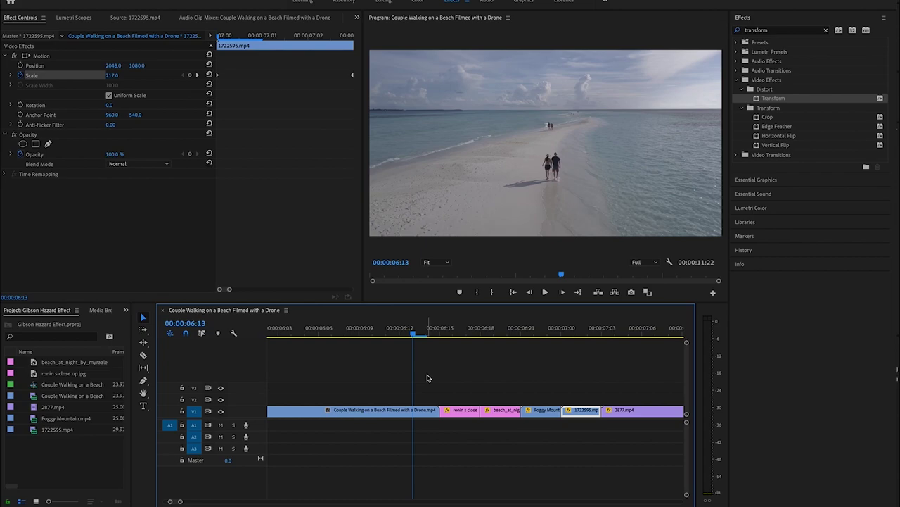
Step: Replace the four selected short V1 clips with linked comp Gibson Hazard Effect Linked Comp 02
left_click_drag(452, 387, 598, 448)
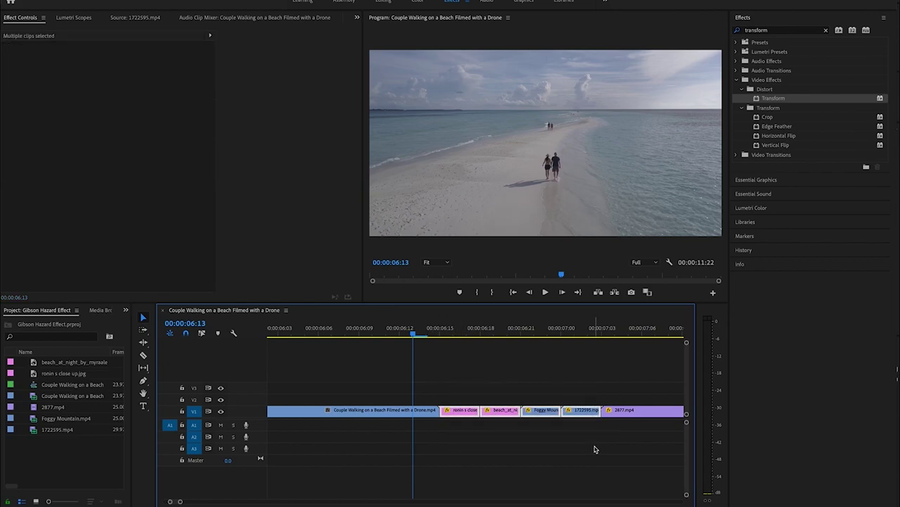
left_click_drag(452, 387, 598, 459)
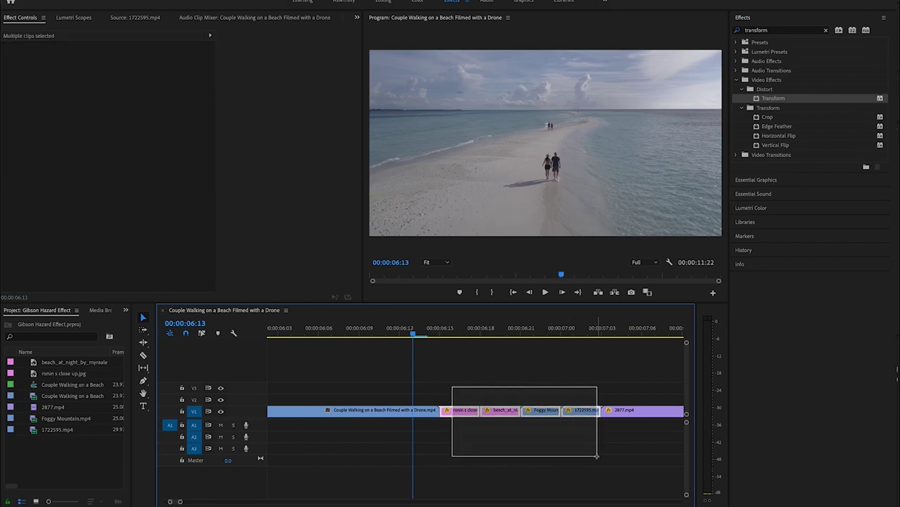
right_click(471, 415)
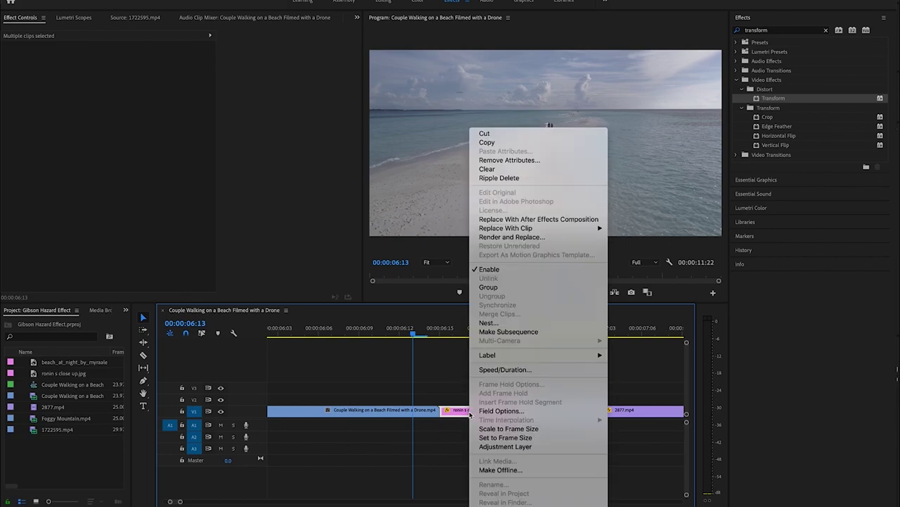
left_click(524, 219)
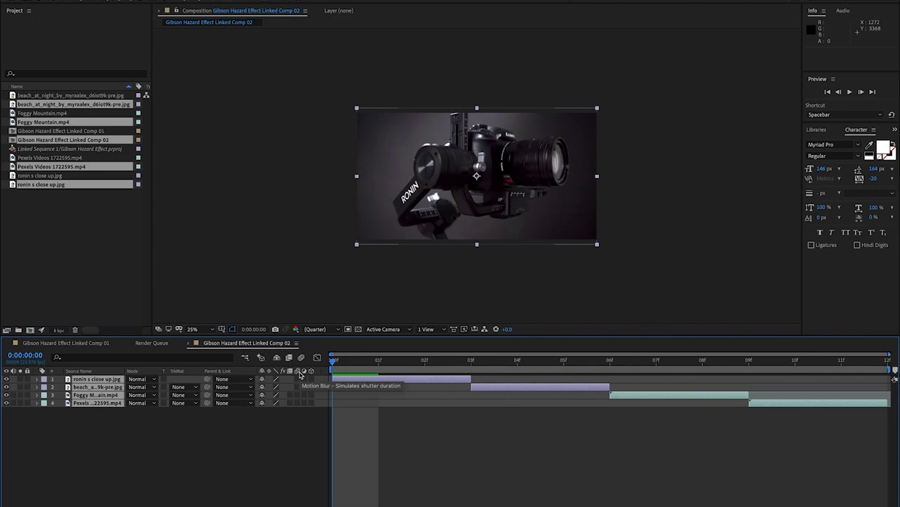
Step: Enable Motion Blur on all four comp layers, save, and start a Dynamic Link Premiere sequence
left_click(299, 380)
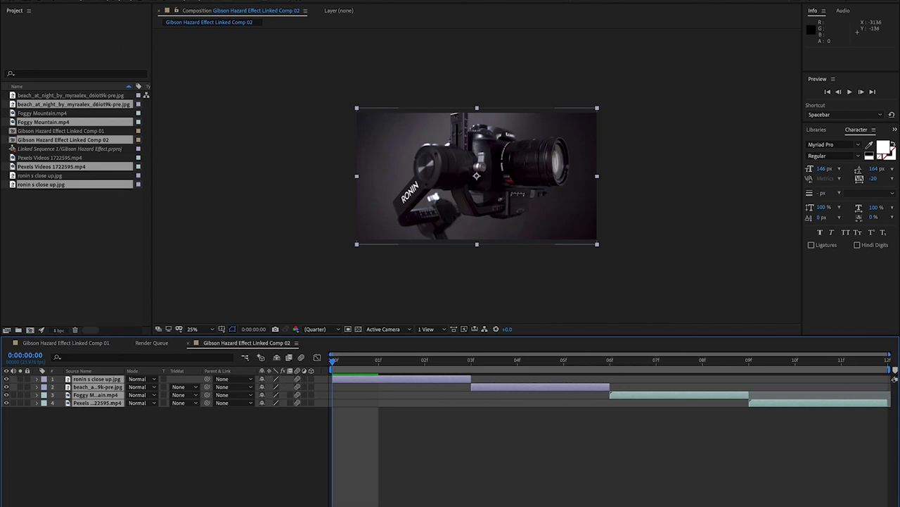
left_click(92, 0)
left_click(99, 56)
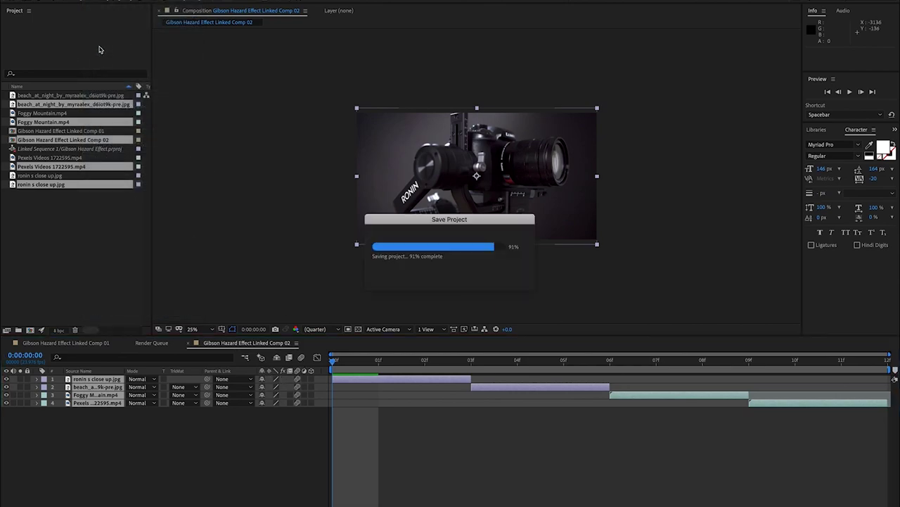
left_click(92, 0)
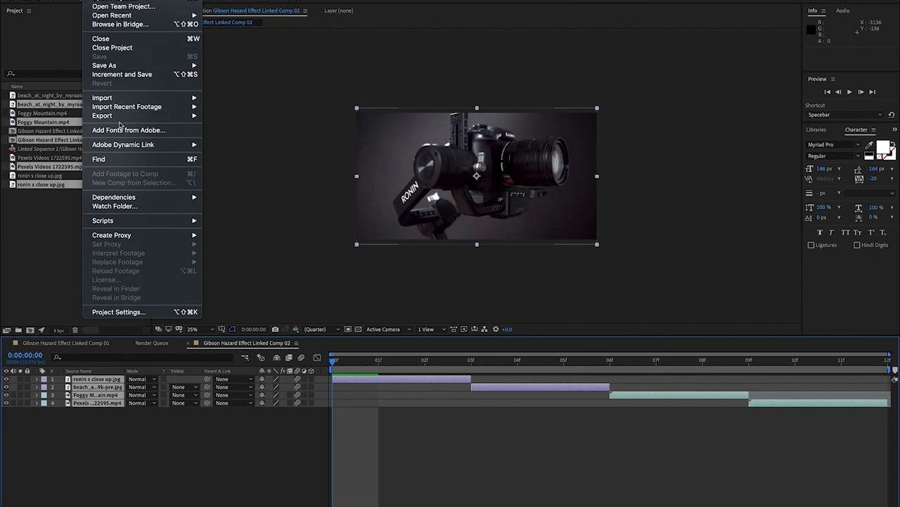
mouse_move(123, 145)
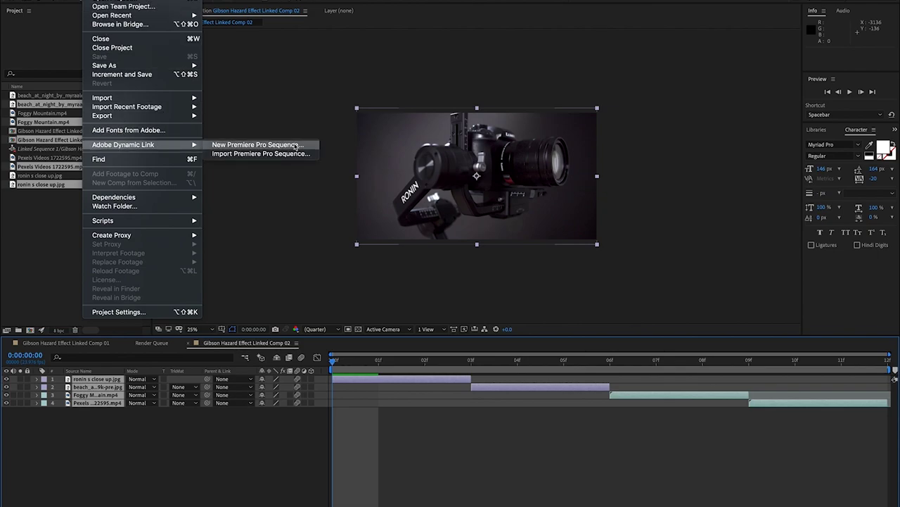
left_click(295, 144)
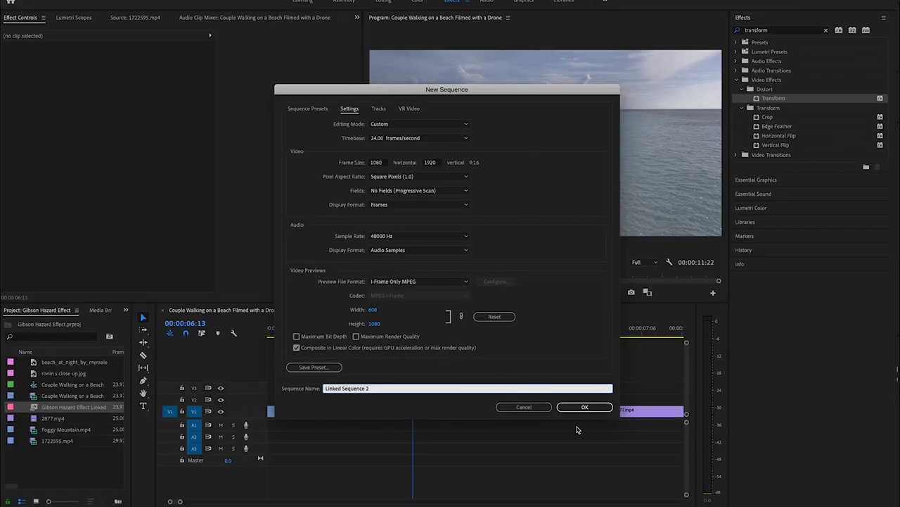
Step: Confirm the 1080×1920 Linked Sequence 2 and return to the Couple Walking on a Beach sequence
left_click(582, 408)
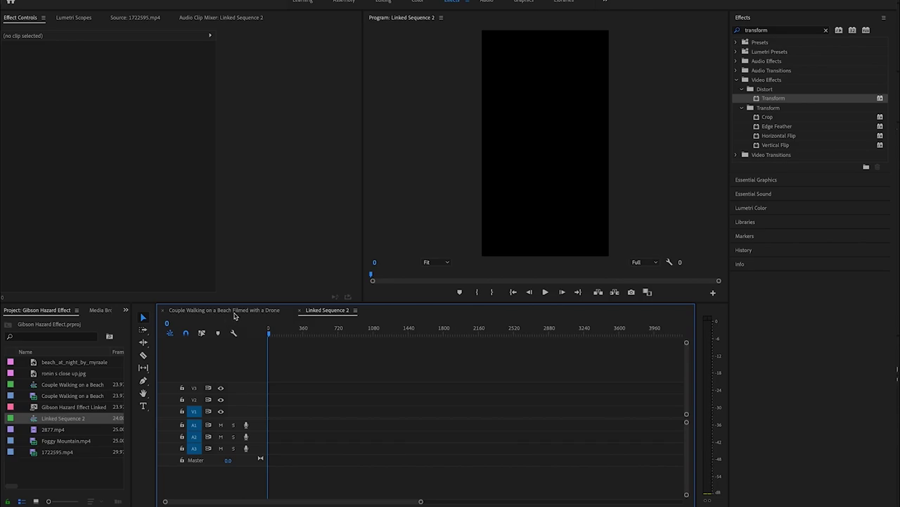
left_click(224, 310)
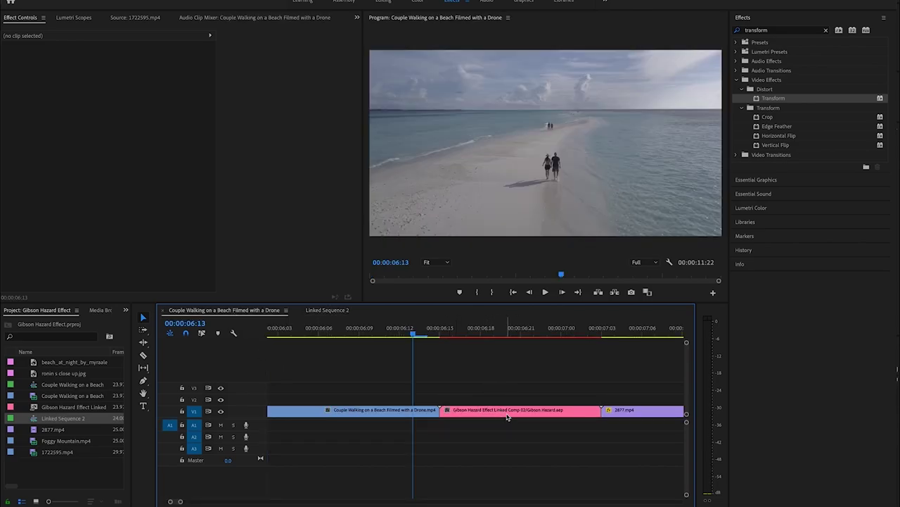
Step: Select the linked Gibson Hazard comp clip and render it with Render In to Out
left_click_drag(480, 389, 532, 453)
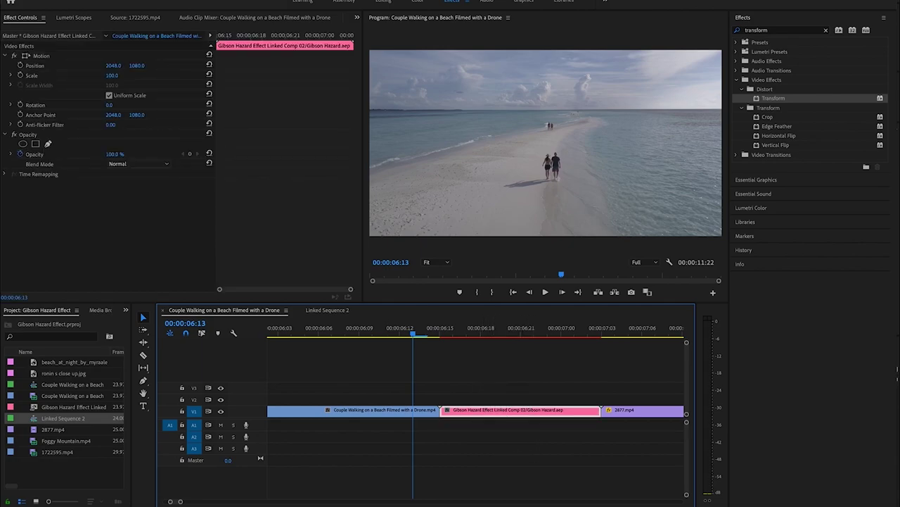
left_click(172, 1)
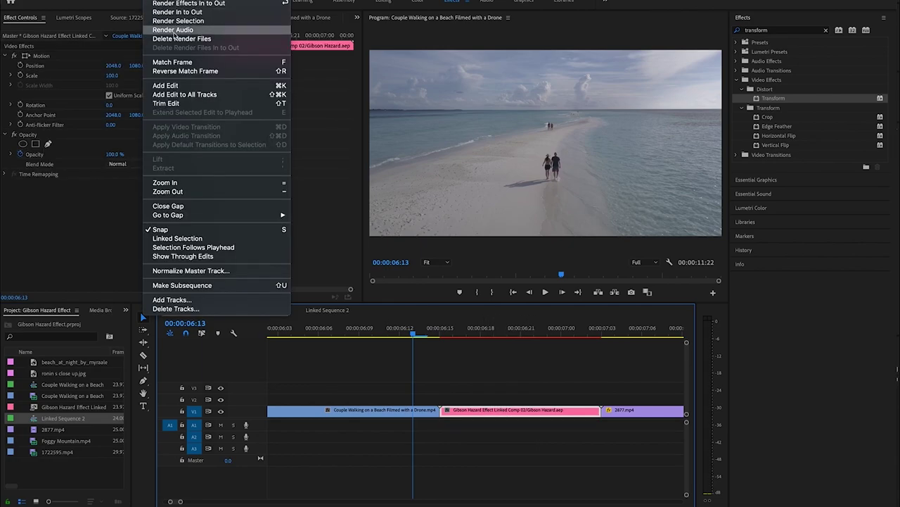
left_click(182, 21)
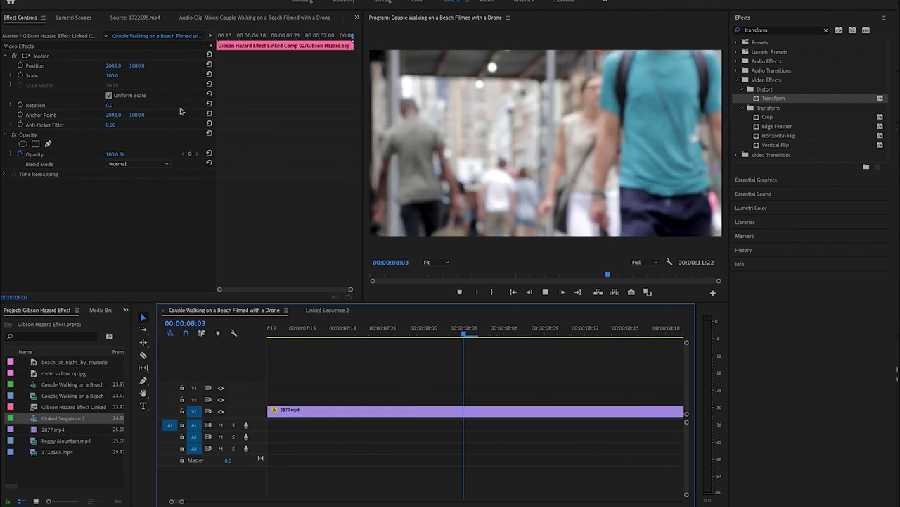
Step: Zoom the timeline out and play from the beach shot through the rendered comp
key("space")
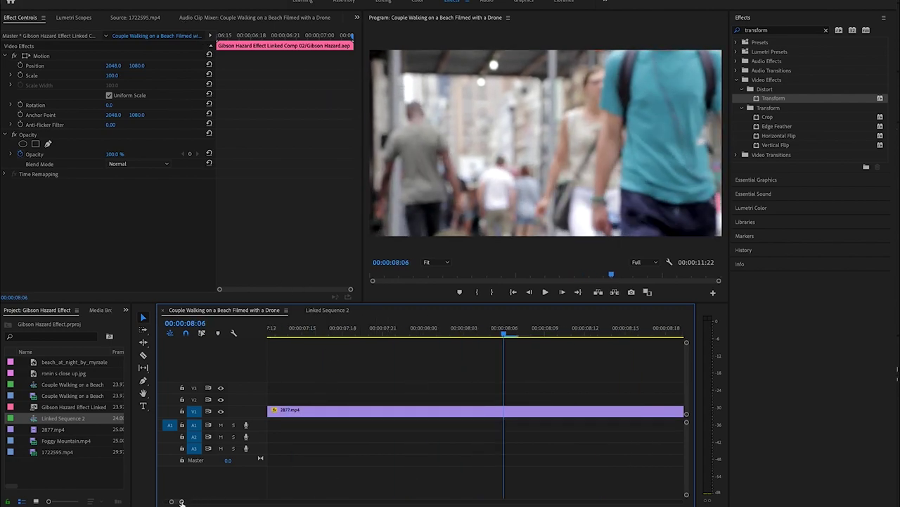
left_click_drag(181, 500, 287, 497)
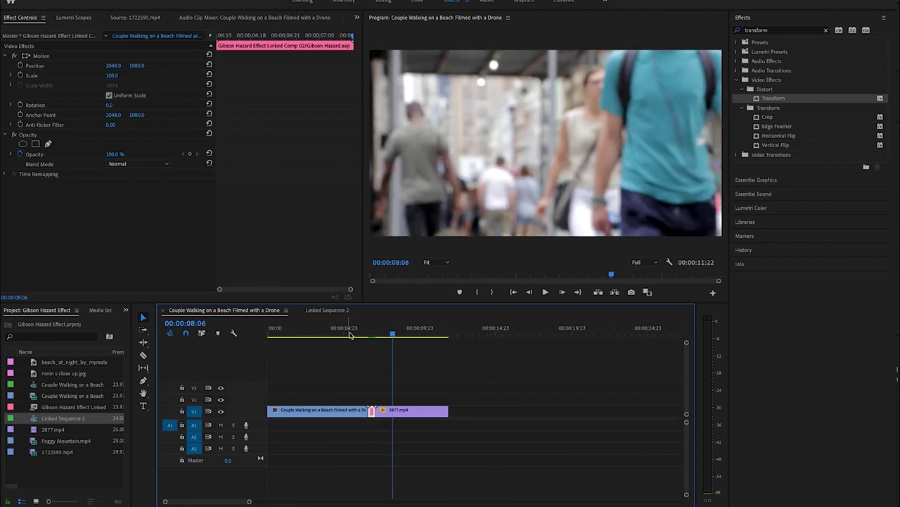
left_click(351, 335)
key("space")
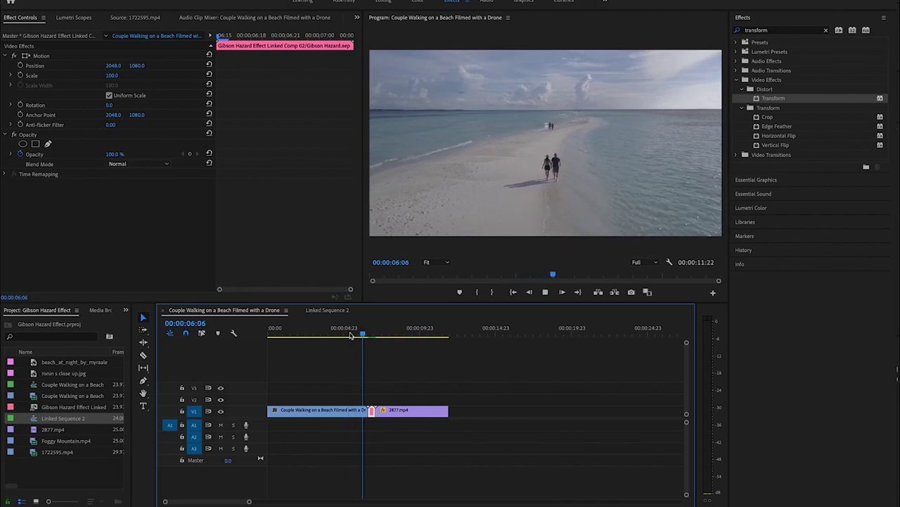